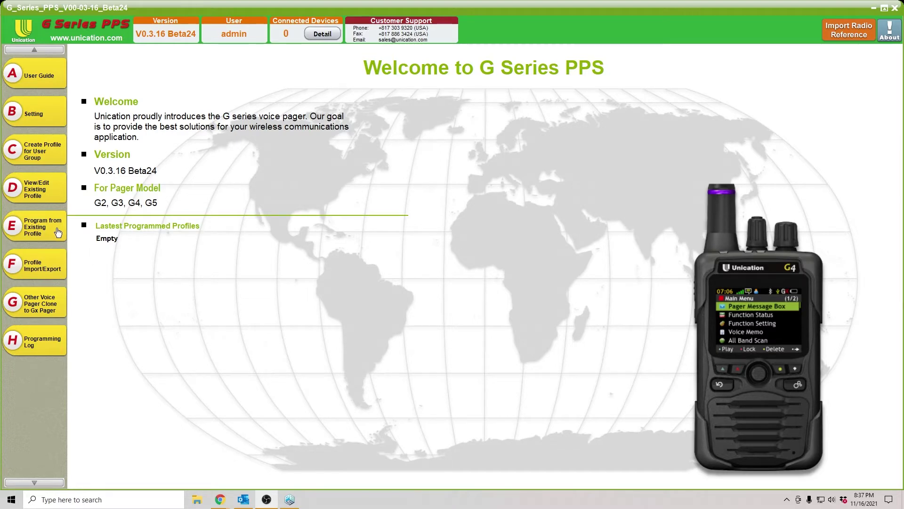
Create a new profile for pager model G5B67BF-SXVXEN1401UNI and collapse the description panel
{"action": "left_click", "coordinate": [49, 154]}
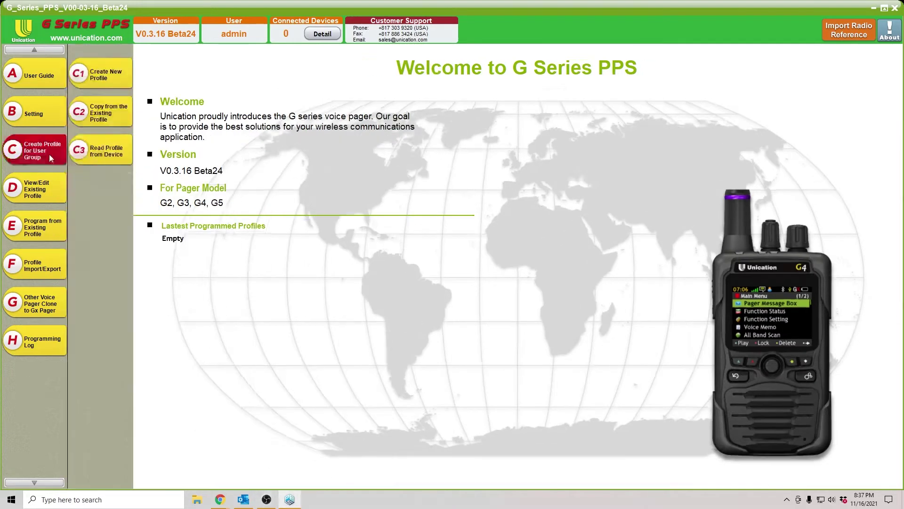
{"action": "left_click", "coordinate": [92, 78]}
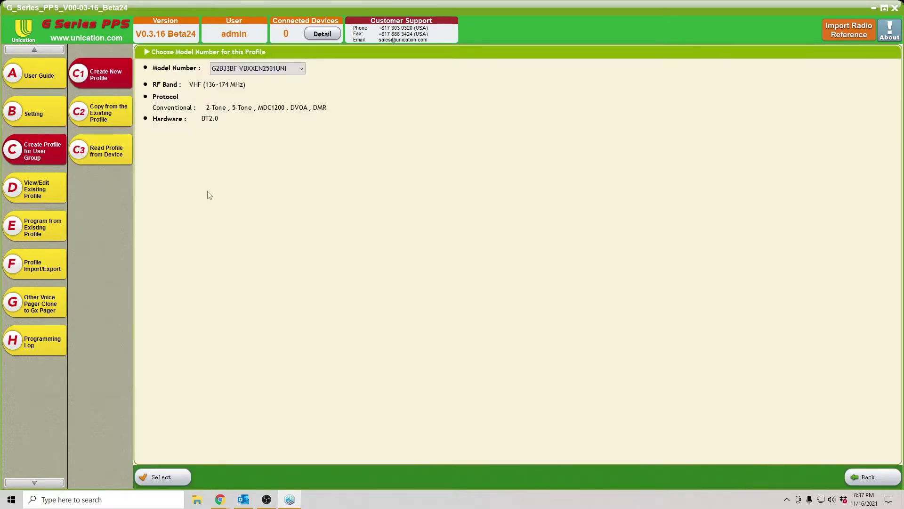
{"action": "left_click", "coordinate": [293, 69]}
{"action": "left_click_drag", "start_coordinate": [300, 108], "coordinate": [306, 234]}
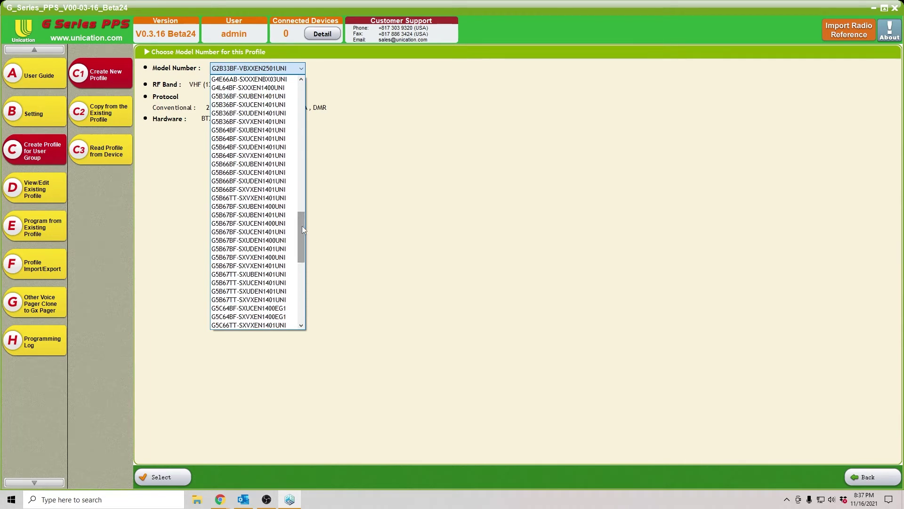
{"action": "left_click", "coordinate": [284, 267]}
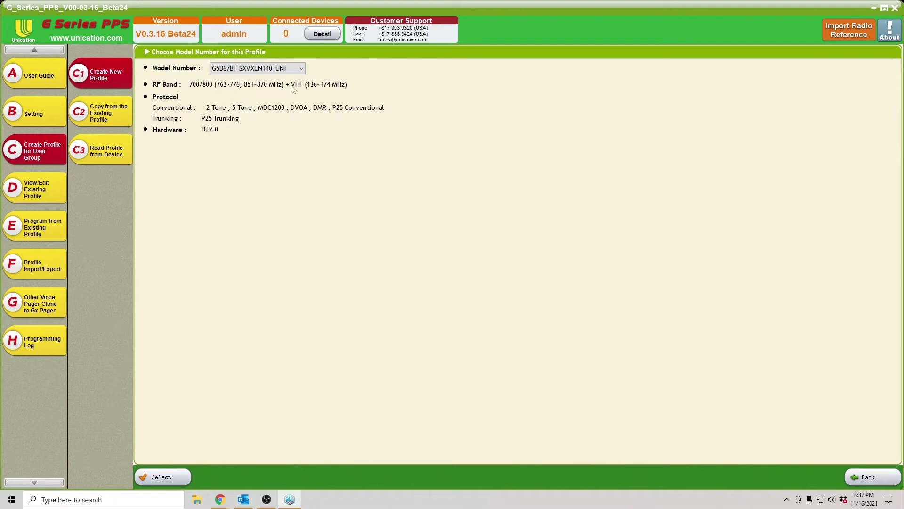
{"action": "left_click", "coordinate": [163, 476]}
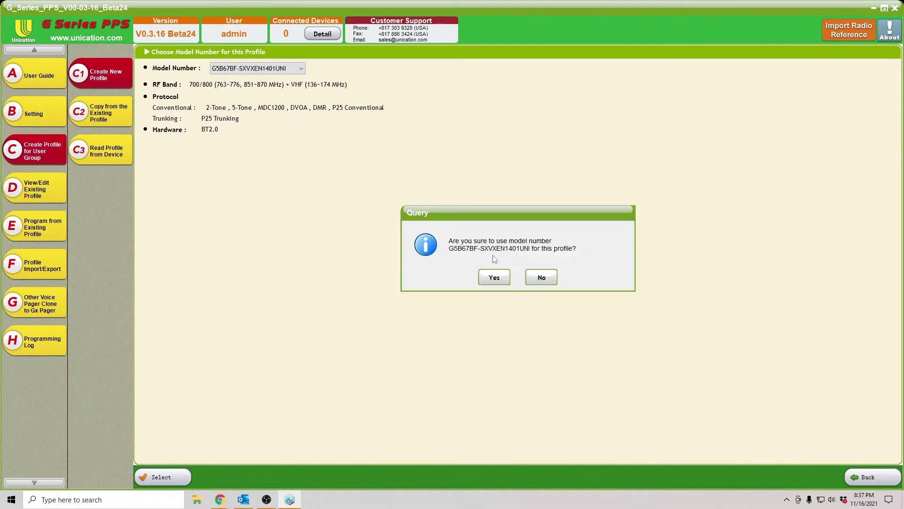
{"action": "left_click", "coordinate": [494, 277]}
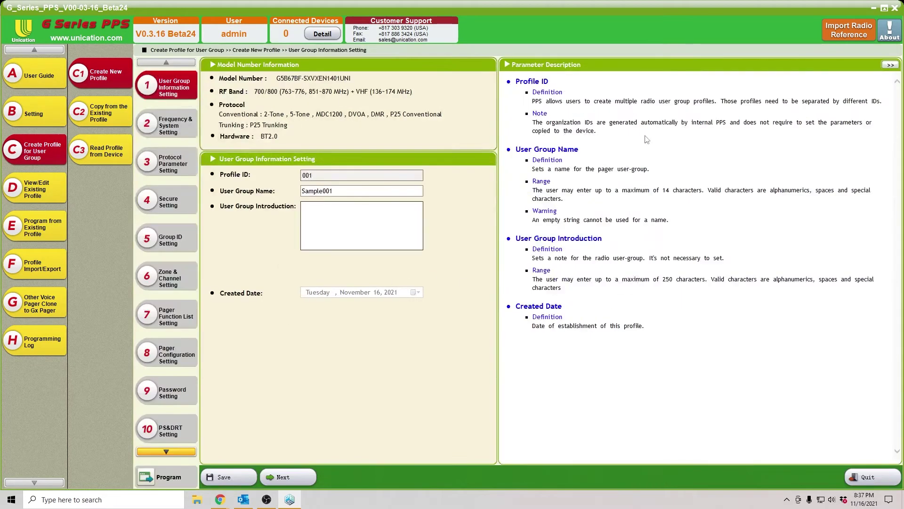
{"action": "left_click", "coordinate": [890, 65]}
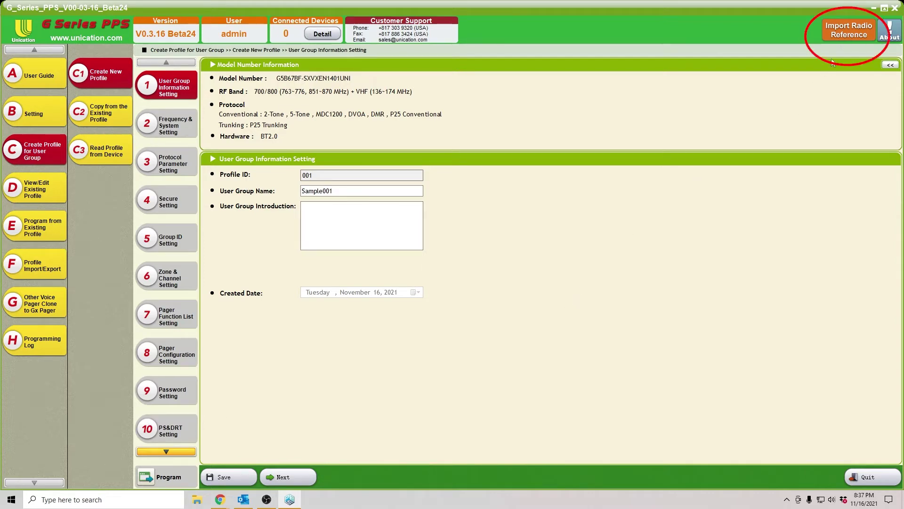
Open Import Radio Reference and connect using the Radio Reference account login
{"action": "left_click", "coordinate": [849, 38]}
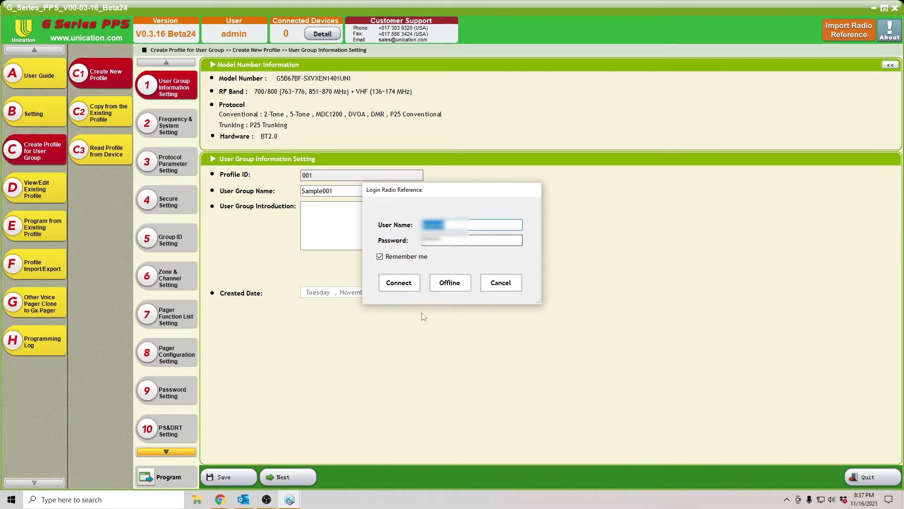
{"action": "left_click", "coordinate": [410, 284]}
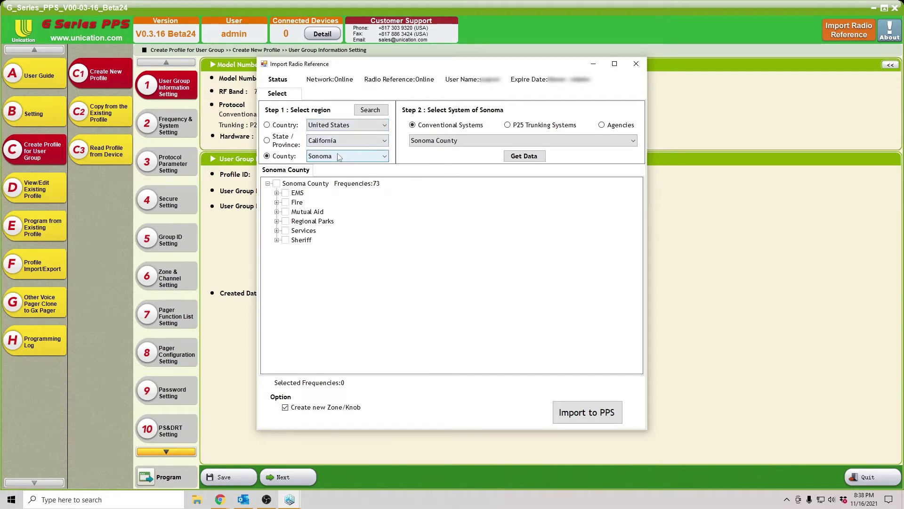
Choose Delaware, Kent County and the DELWIN P25 trunking system, then fetch its data
{"action": "left_click", "coordinate": [351, 141]}
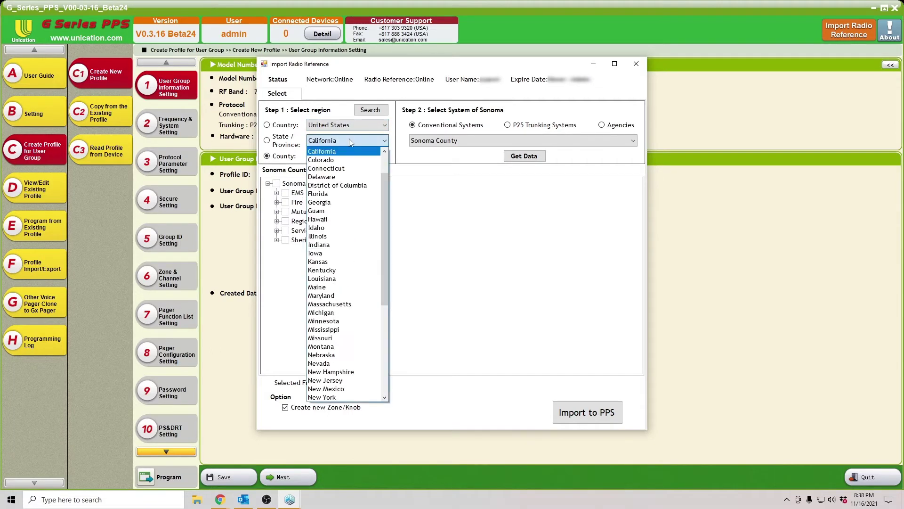
{"action": "left_click", "coordinate": [321, 178]}
{"action": "left_click", "coordinate": [332, 158]}
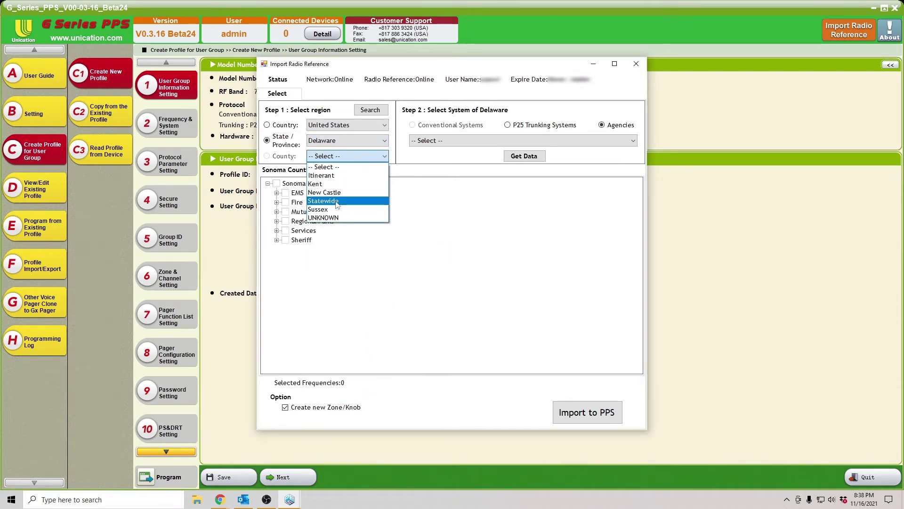
{"action": "left_click", "coordinate": [337, 184]}
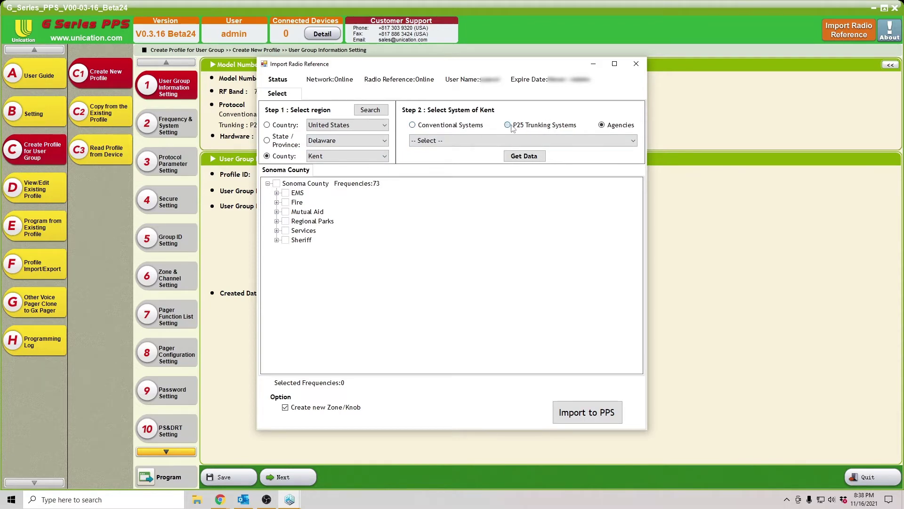
{"action": "left_click", "coordinate": [502, 140]}
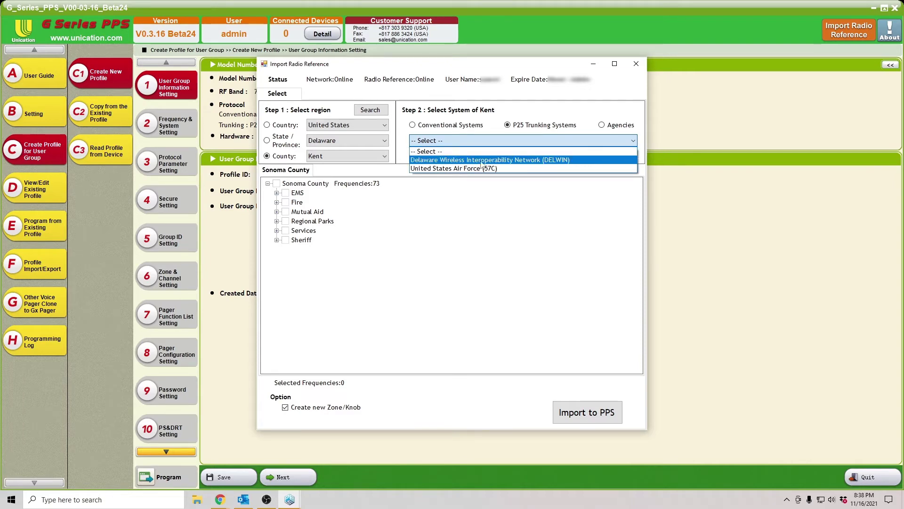
{"action": "left_click", "coordinate": [500, 160]}
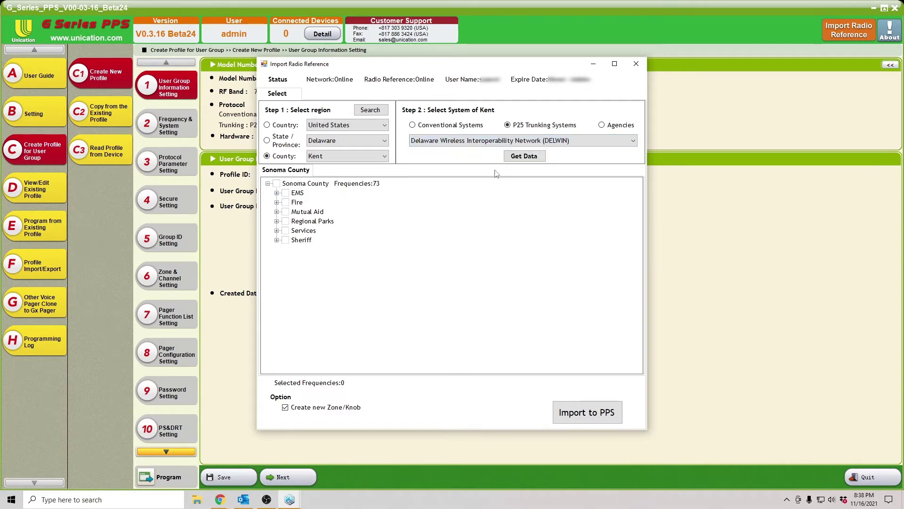
{"action": "left_click", "coordinate": [538, 157]}
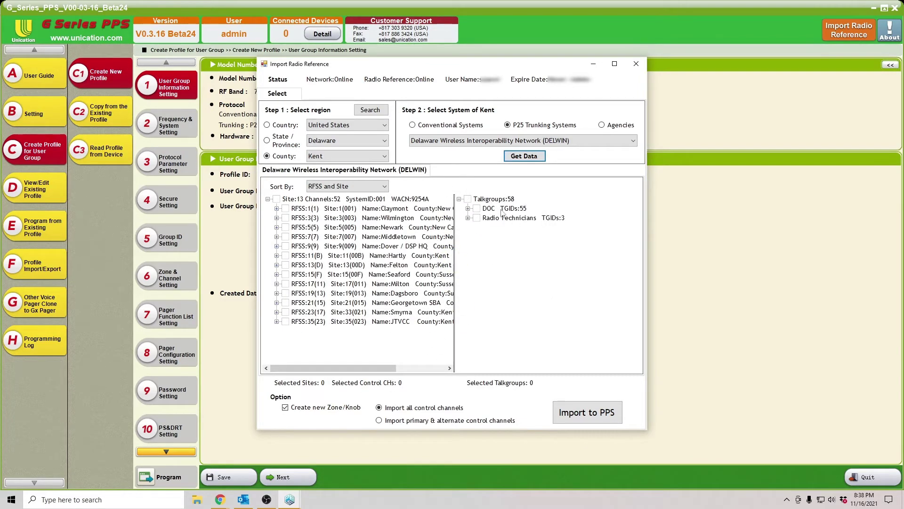
Inspect the DOC and Radio Technicians groups and select all 58 talkgroups
{"action": "left_click", "coordinate": [467, 208]}
{"action": "left_click", "coordinate": [467, 199]}
{"action": "left_click", "coordinate": [468, 218]}
{"action": "left_click", "coordinate": [468, 218]}
{"action": "left_click", "coordinate": [468, 199]}
{"action": "left_click", "coordinate": [468, 209]}
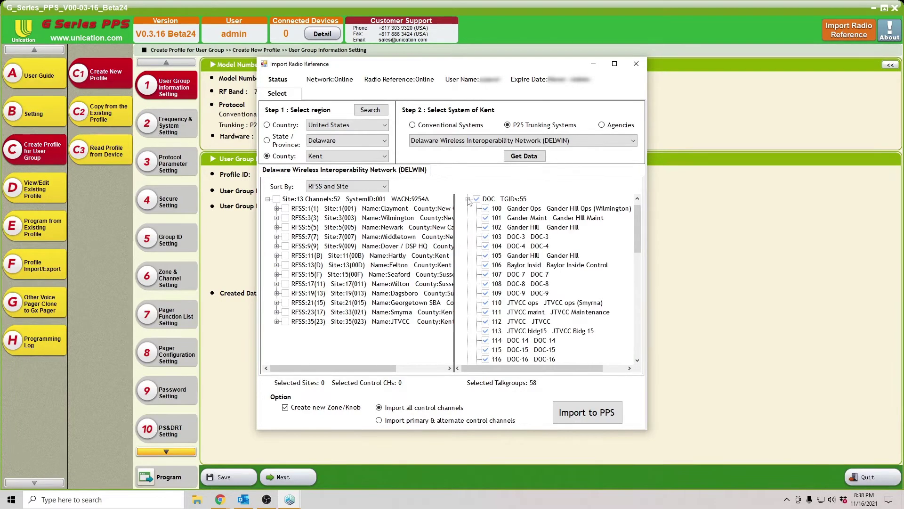
{"action": "left_click", "coordinate": [469, 199]}
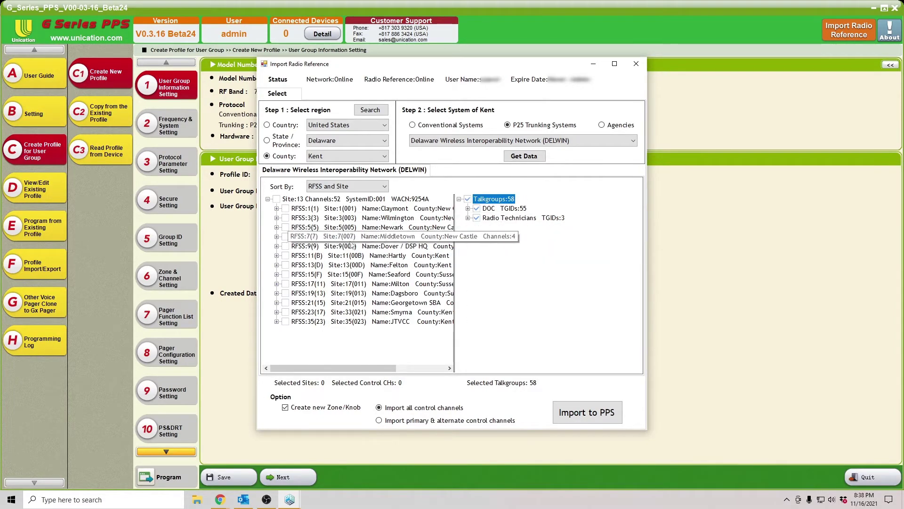
Sort the sites by County, then restore sorting by RFSS and site
{"action": "left_click", "coordinate": [330, 187]}
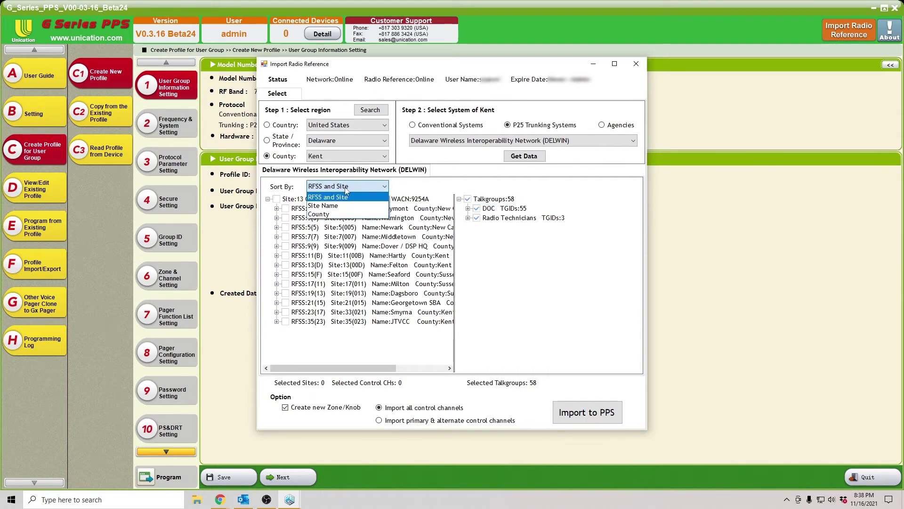
{"action": "left_click", "coordinate": [338, 215]}
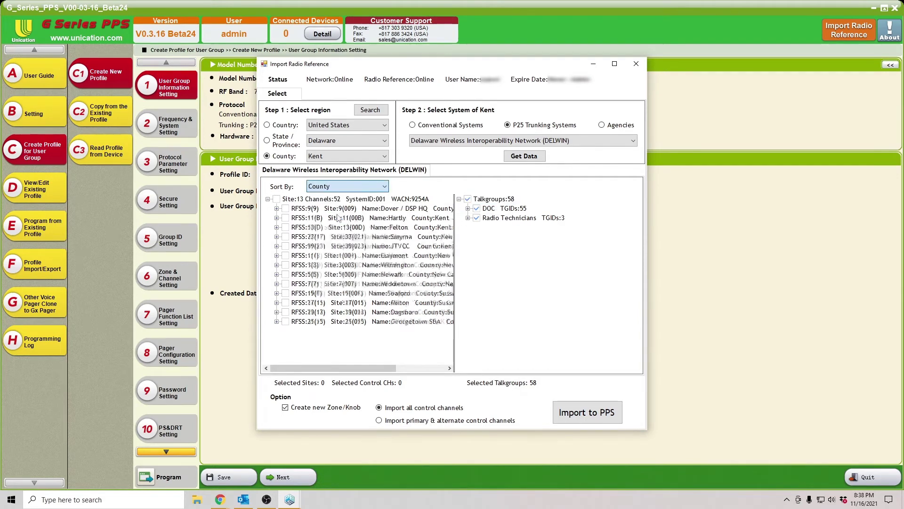
{"action": "left_click", "coordinate": [351, 188]}
{"action": "left_click", "coordinate": [350, 196]}
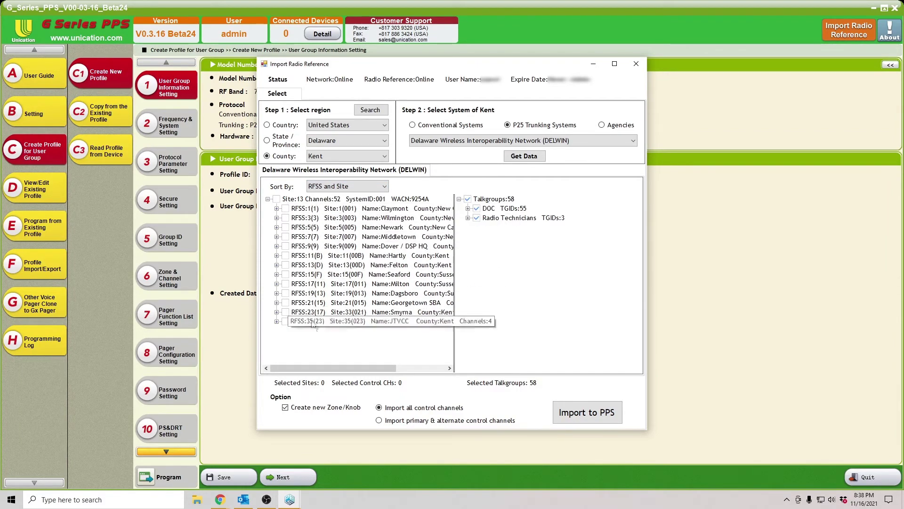
Check sites RFSS:1, 3, 5 and 7 (Claymont, Wilmington, Newark, Middletown) and import them
{"action": "left_click", "coordinate": [285, 209]}
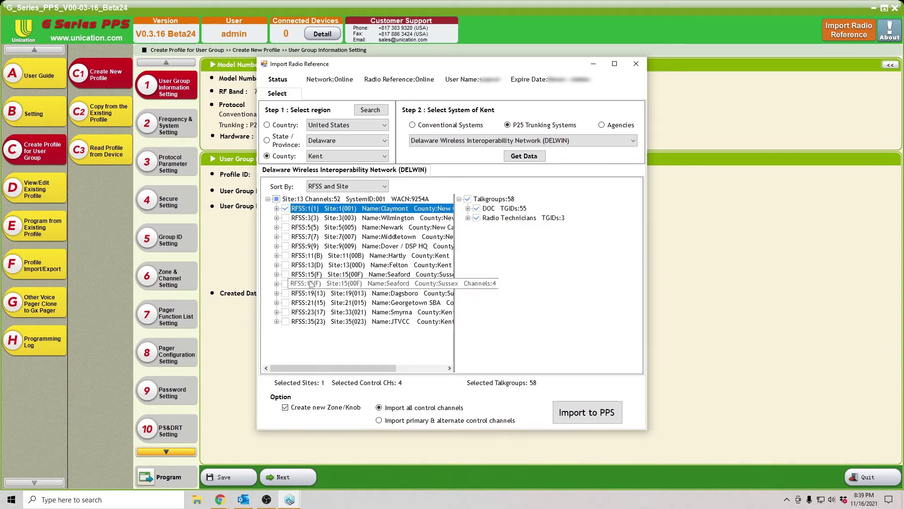
{"action": "left_click", "coordinate": [286, 218]}
{"action": "left_click", "coordinate": [285, 227]}
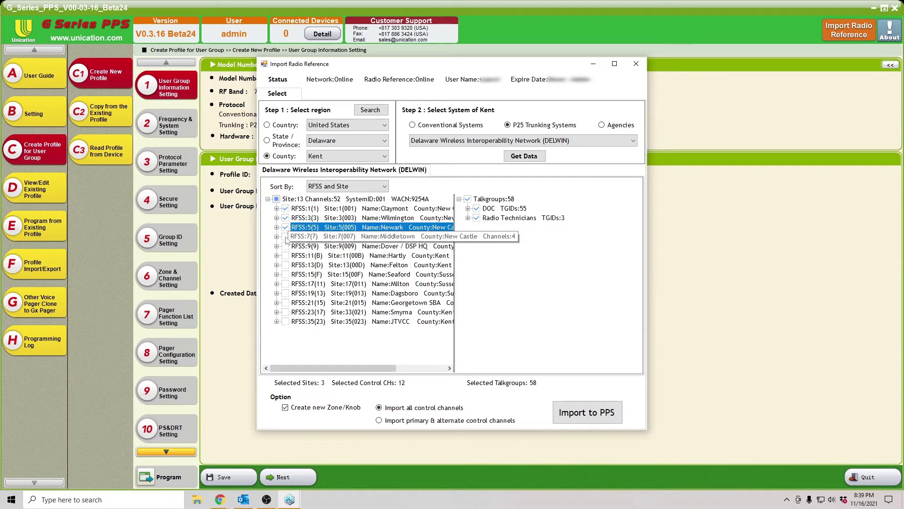
{"action": "left_click", "coordinate": [286, 236]}
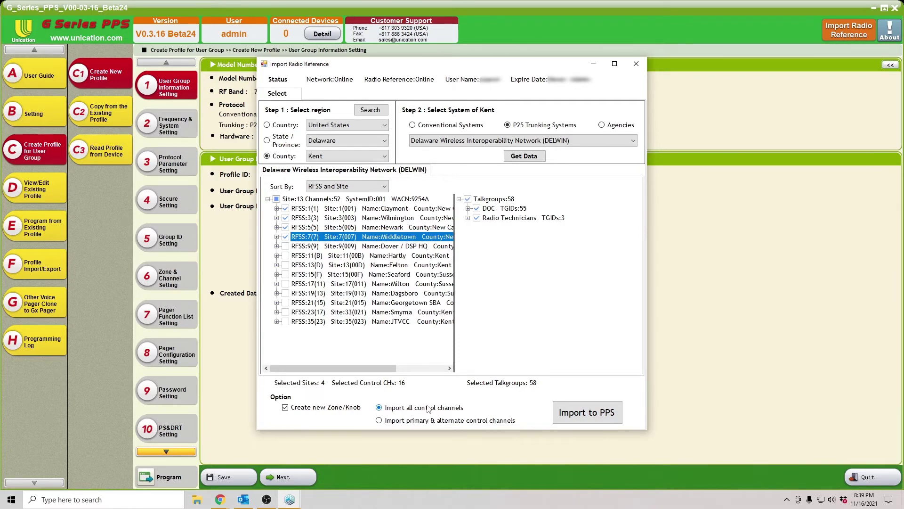
{"action": "left_click", "coordinate": [586, 416]}
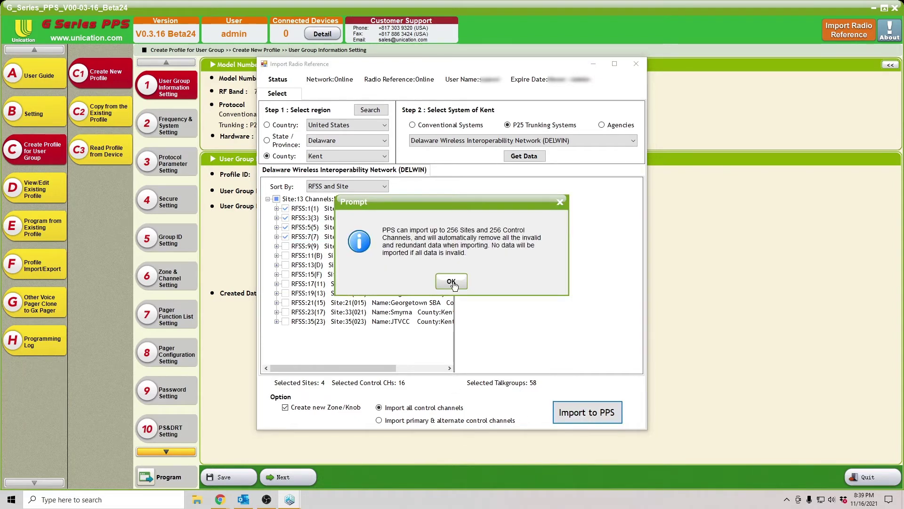
Accept the import limits and import-finished notices, then close the Radio Reference window
{"action": "left_click", "coordinate": [451, 281]}
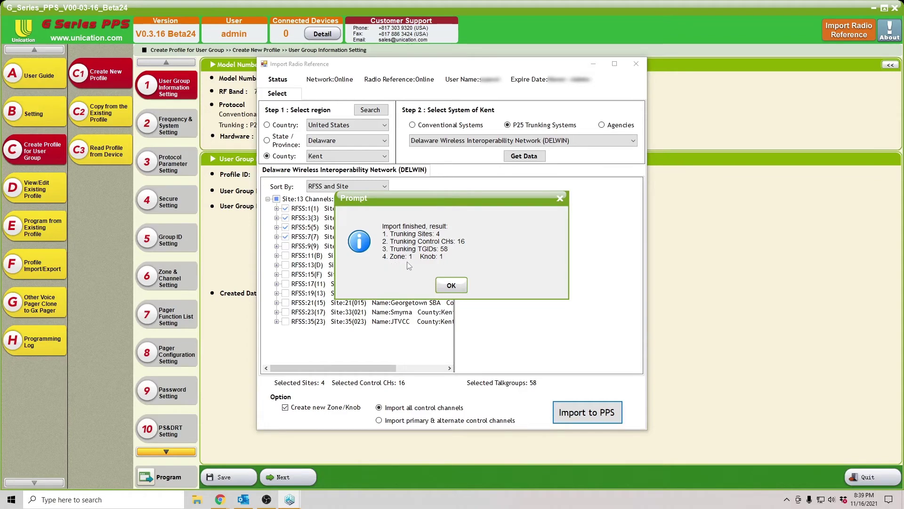
{"action": "left_click", "coordinate": [451, 286]}
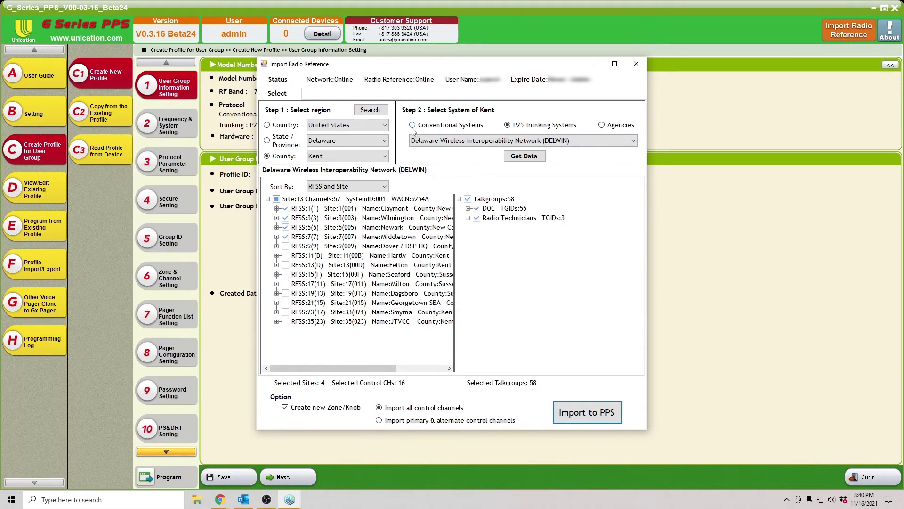
{"action": "left_click", "coordinate": [635, 64]}
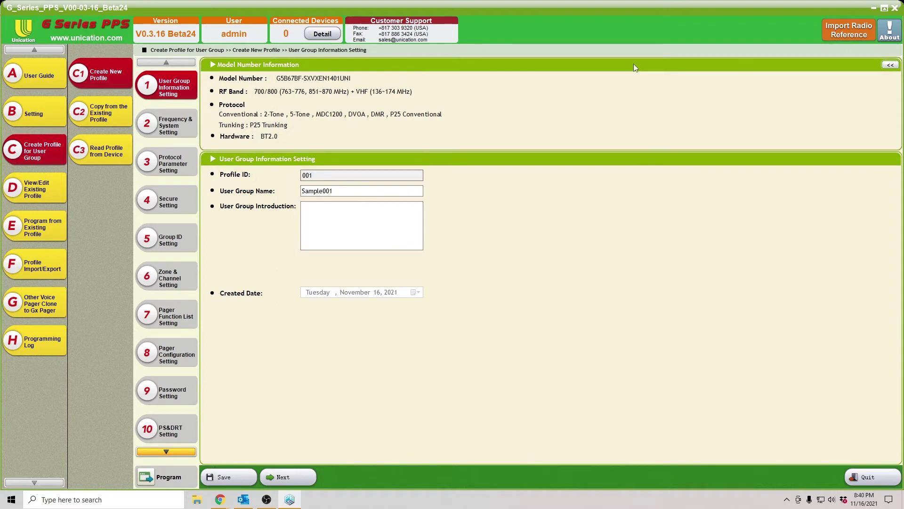
{"action": "left_click", "coordinate": [167, 125]}
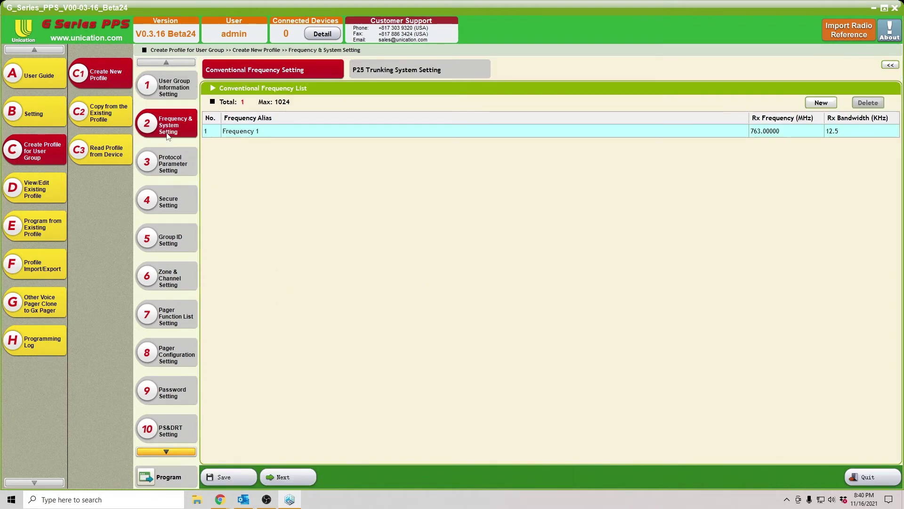
{"action": "left_click", "coordinate": [409, 71]}
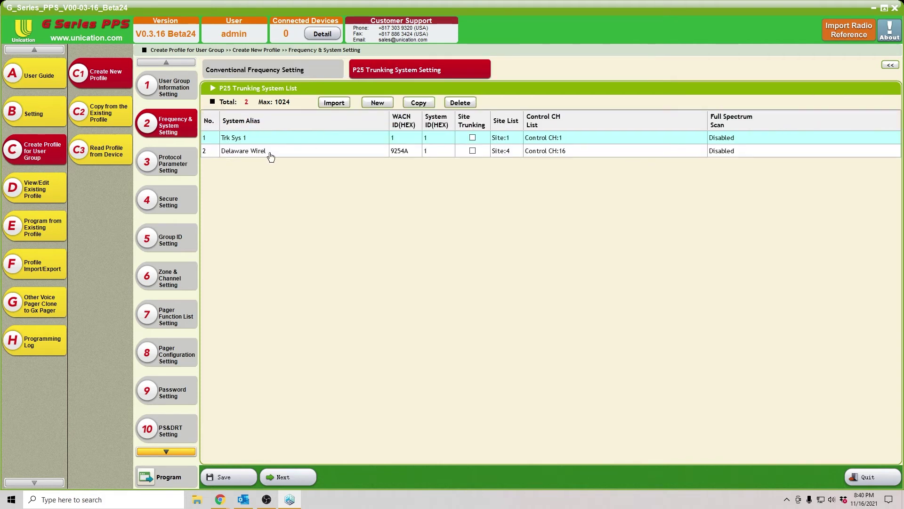
{"action": "left_click", "coordinate": [505, 157]}
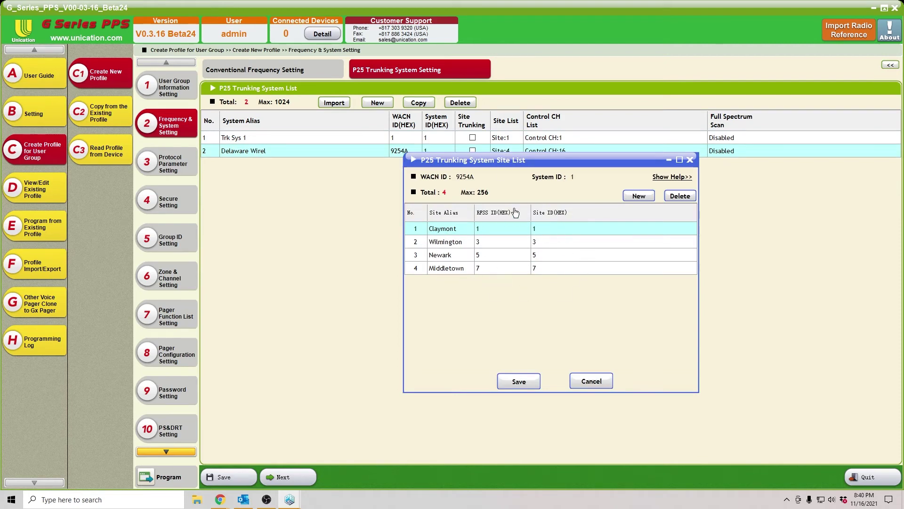
{"action": "left_click", "coordinate": [530, 383]}
{"action": "left_click", "coordinate": [563, 151]}
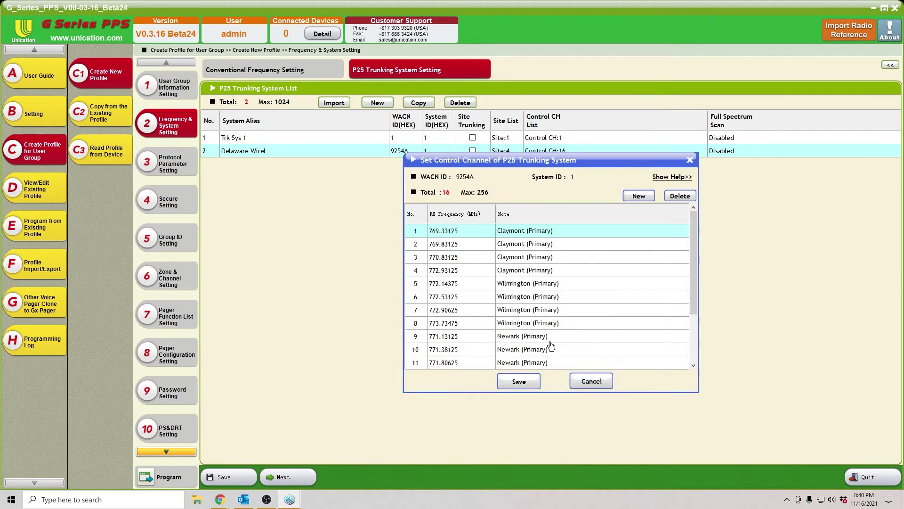
{"action": "scroll", "coordinate": [551, 339], "scroll_direction": "down", "scroll_amount": 2}
{"action": "scroll", "coordinate": [554, 318], "scroll_direction": "up", "scroll_amount": 2}
{"action": "scroll", "coordinate": [531, 344], "scroll_direction": "down", "scroll_amount": 2}
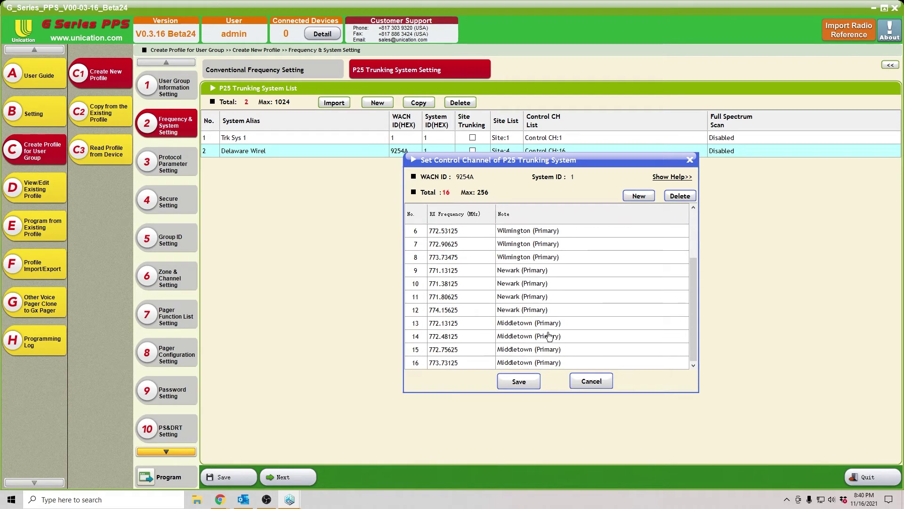
{"action": "scroll", "coordinate": [549, 335], "scroll_direction": "up", "scroll_amount": 2}
{"action": "left_click", "coordinate": [530, 383]}
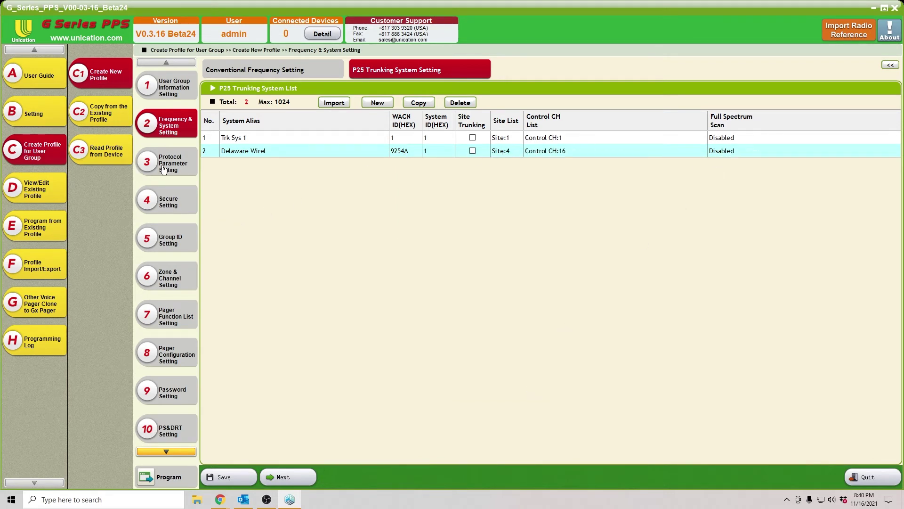
{"action": "left_click", "coordinate": [176, 242]}
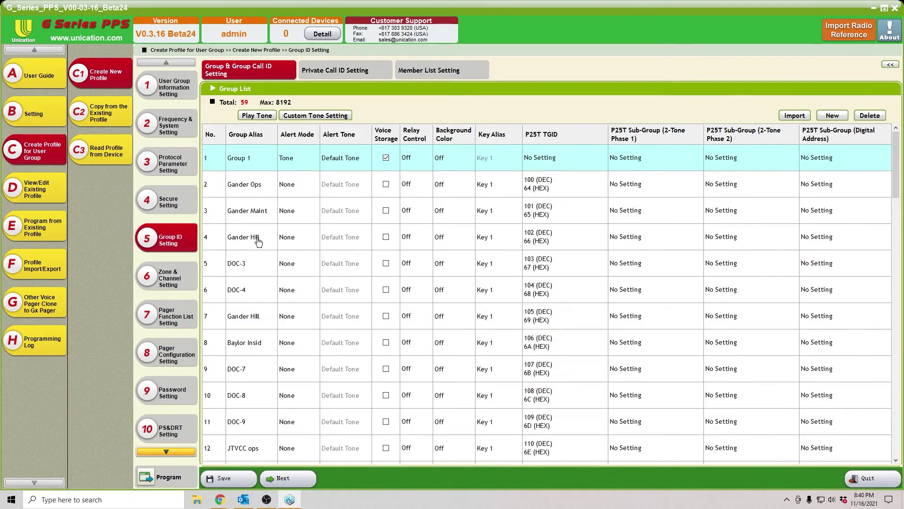
Review the imported talkgroups in the Group List, then move to Zone & Channel Setting
{"action": "scroll", "coordinate": [259, 241], "scroll_direction": "down", "scroll_amount": 15}
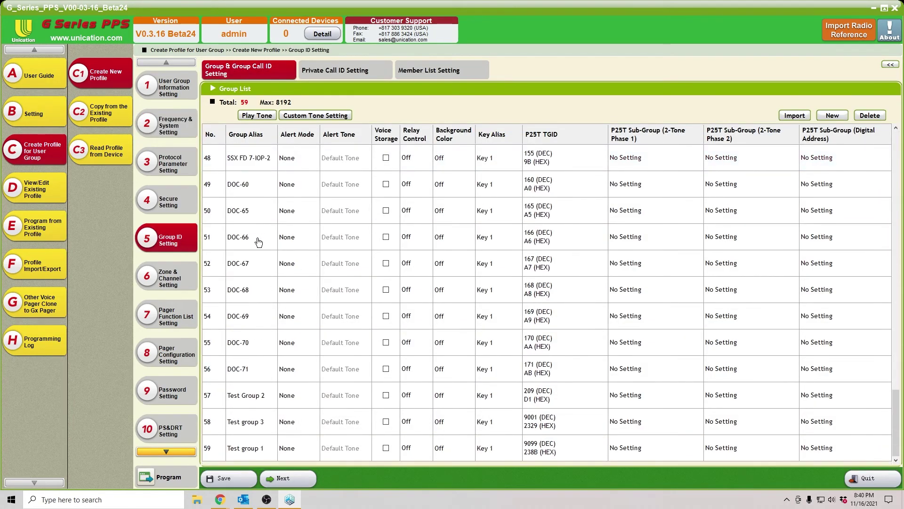
{"action": "scroll", "coordinate": [267, 427], "scroll_direction": "up", "scroll_amount": 5}
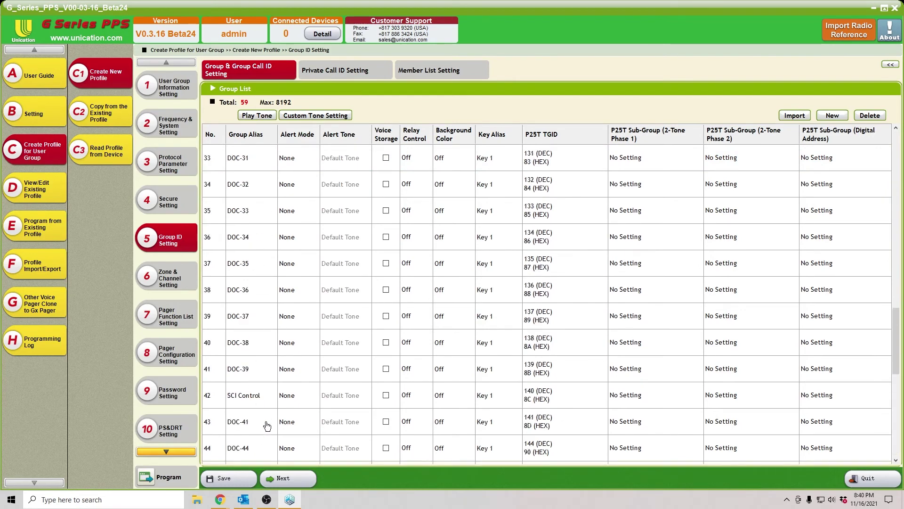
{"action": "scroll", "coordinate": [264, 305], "scroll_direction": "up", "scroll_amount": 12}
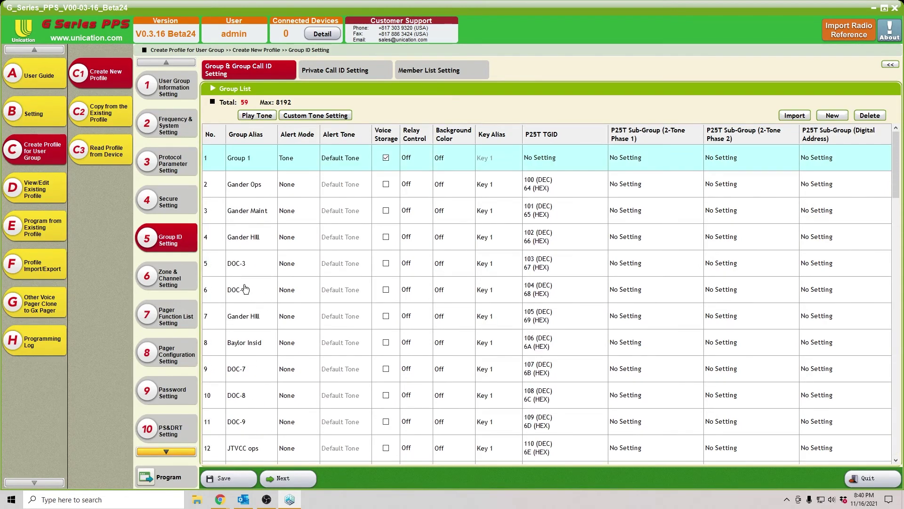
{"action": "left_click", "coordinate": [178, 279]}
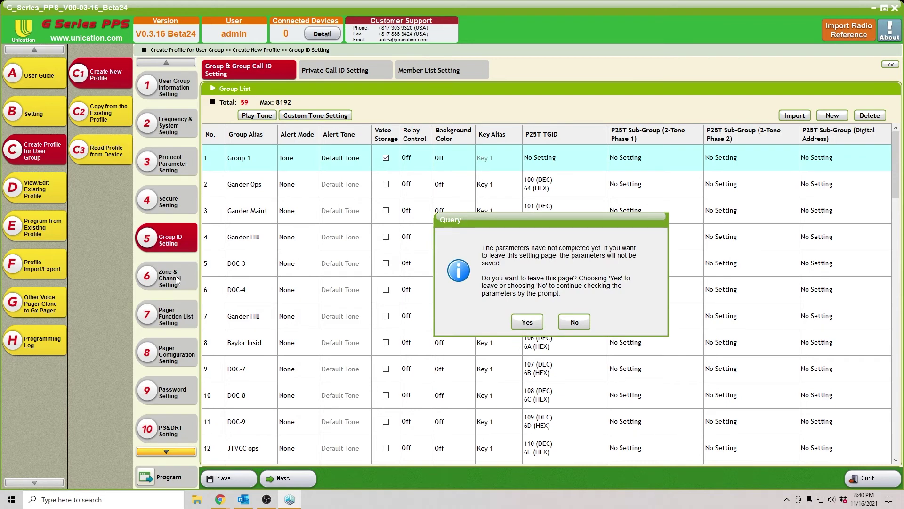
{"action": "left_click", "coordinate": [526, 322]}
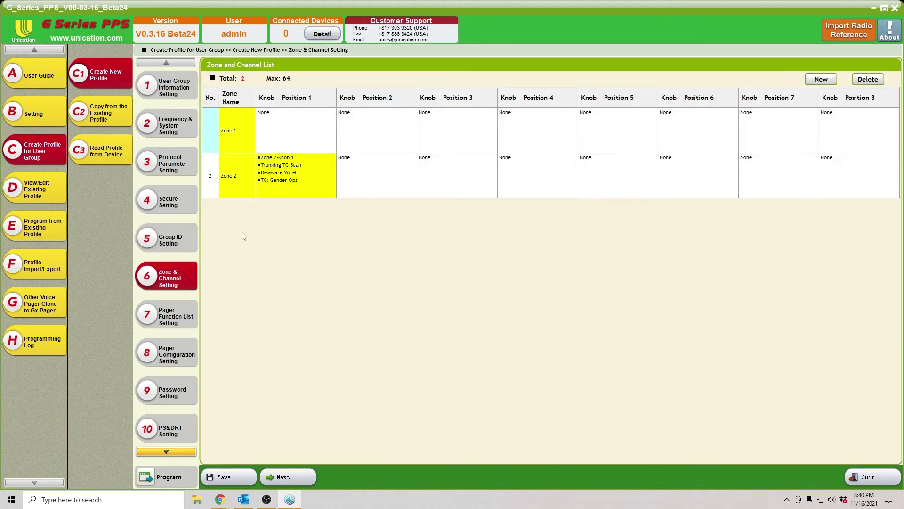
Copy Zone 2's knob 1 configuration and paste it into Zone 1 knob 1
{"action": "right_click", "coordinate": [292, 178]}
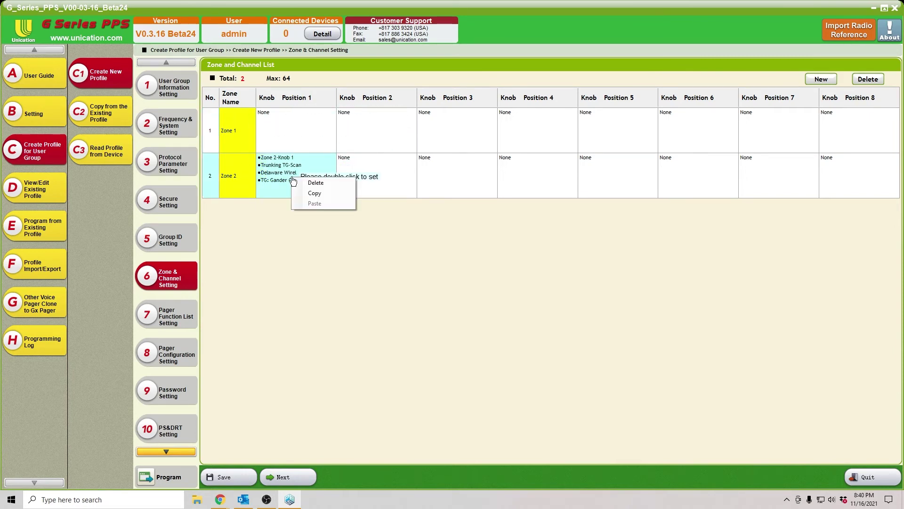
{"action": "left_click", "coordinate": [319, 194]}
{"action": "right_click", "coordinate": [293, 124]}
{"action": "left_click", "coordinate": [314, 148]}
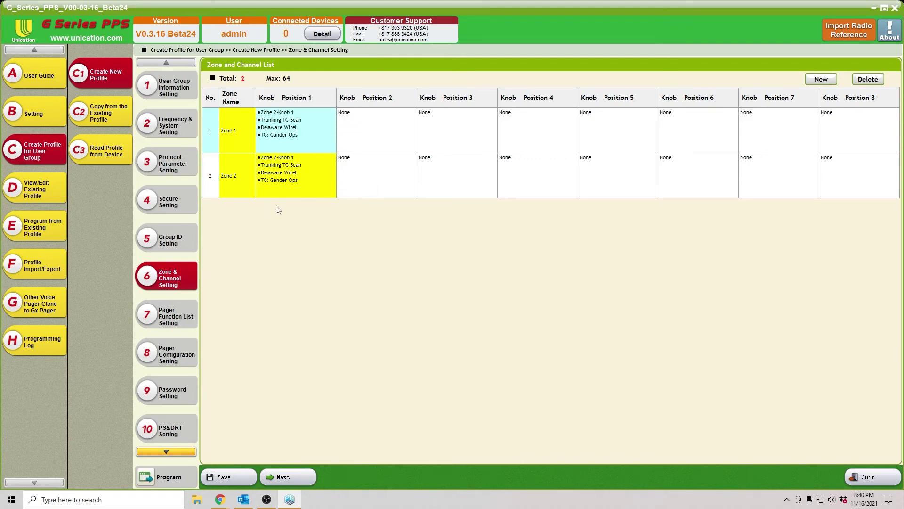
Delete the Zone 2 row and confirm the deletion
{"action": "left_click", "coordinate": [211, 176]}
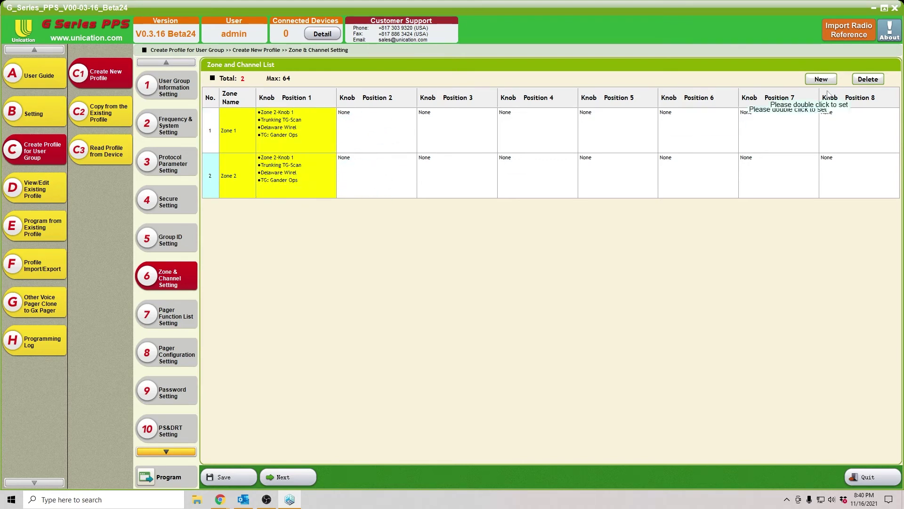
{"action": "left_click", "coordinate": [868, 79]}
{"action": "left_click", "coordinate": [425, 278]}
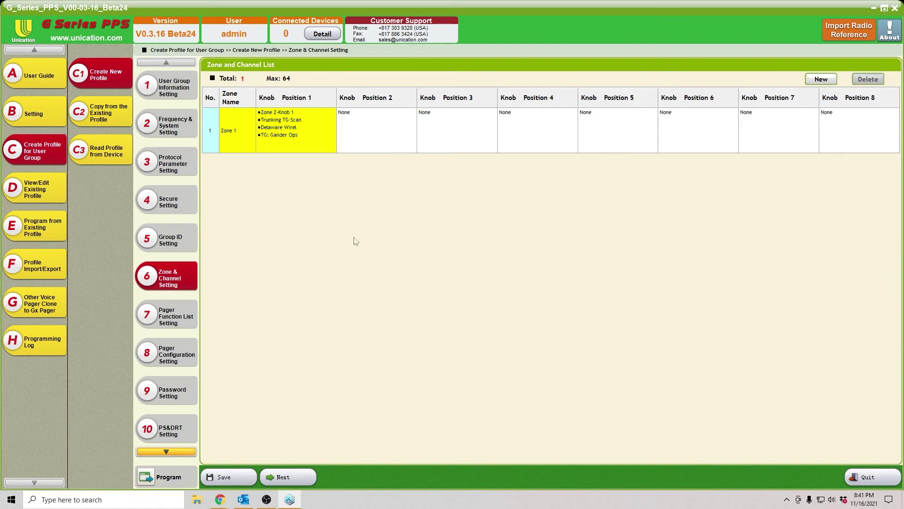
{"action": "left_click", "coordinate": [314, 141]}
Open Zone 1 knob 1's settings and change its alias to DELAWARE RADIO
{"action": "double_click", "coordinate": [314, 140]}
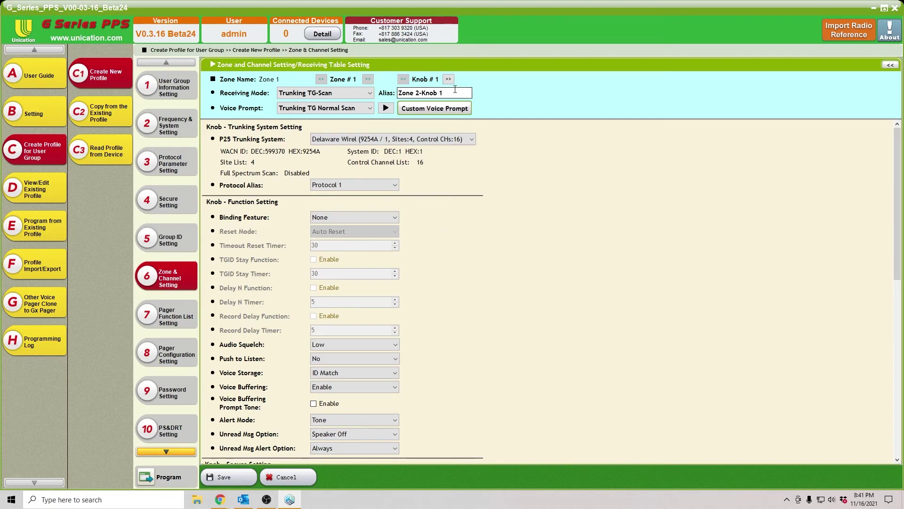
{"action": "left_click_drag", "start_coordinate": [455, 98], "coordinate": [391, 97]}
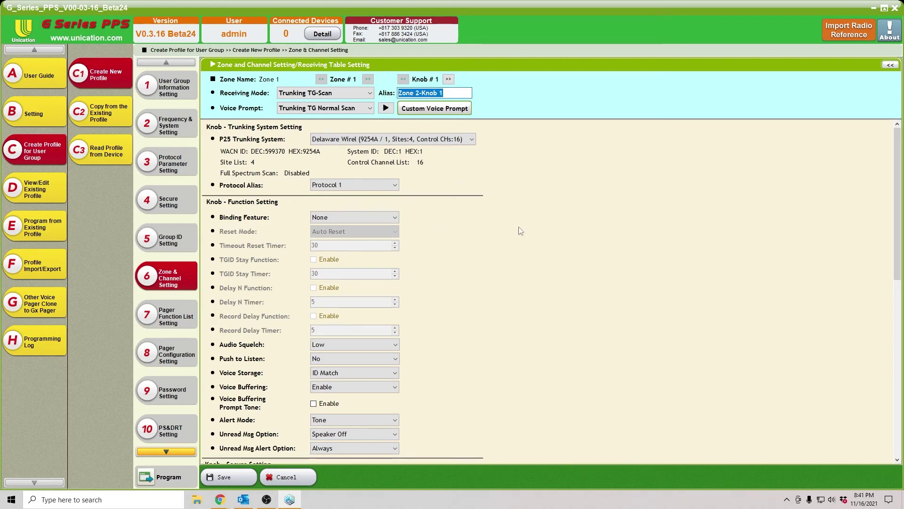
{"action": "type", "text": "DEL"}
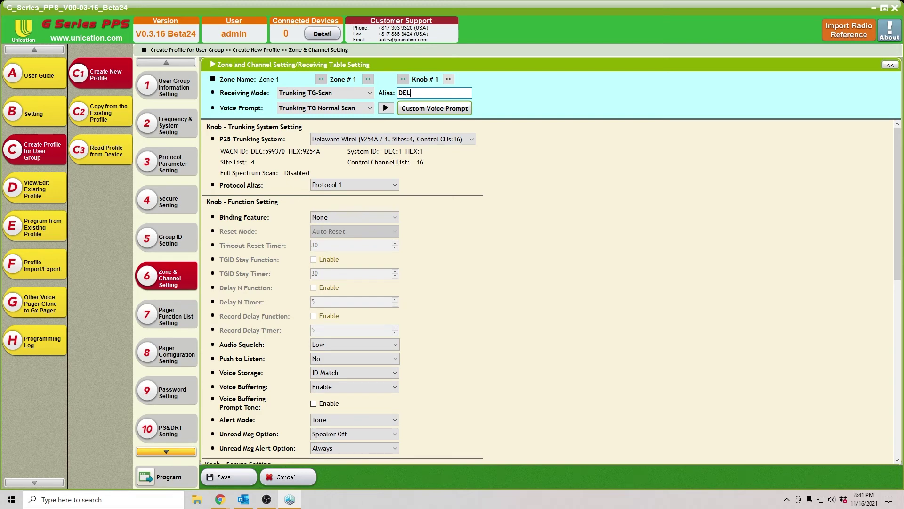
{"action": "type", "text": "AWARE RADIO"}
{"action": "scroll", "coordinate": [471, 262], "scroll_direction": "down", "scroll_amount": 10}
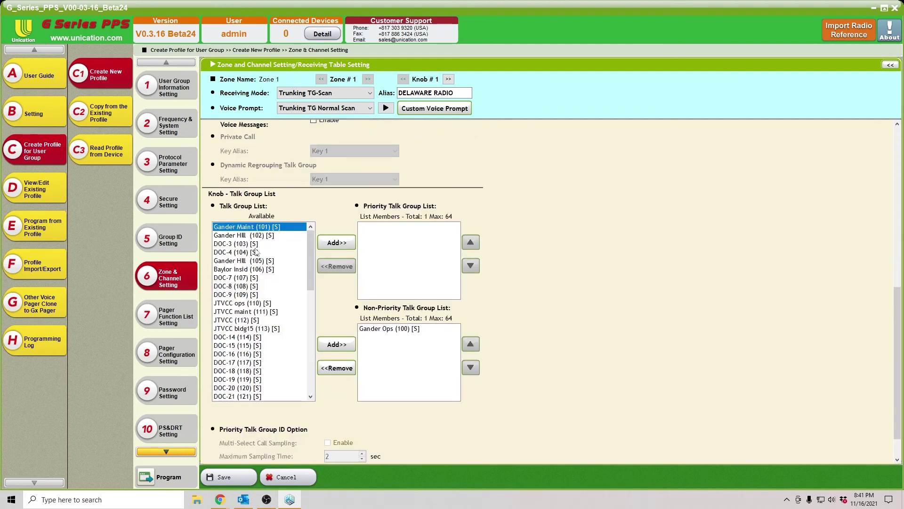
{"action": "scroll", "coordinate": [256, 253], "scroll_direction": "down", "scroll_amount": 13}
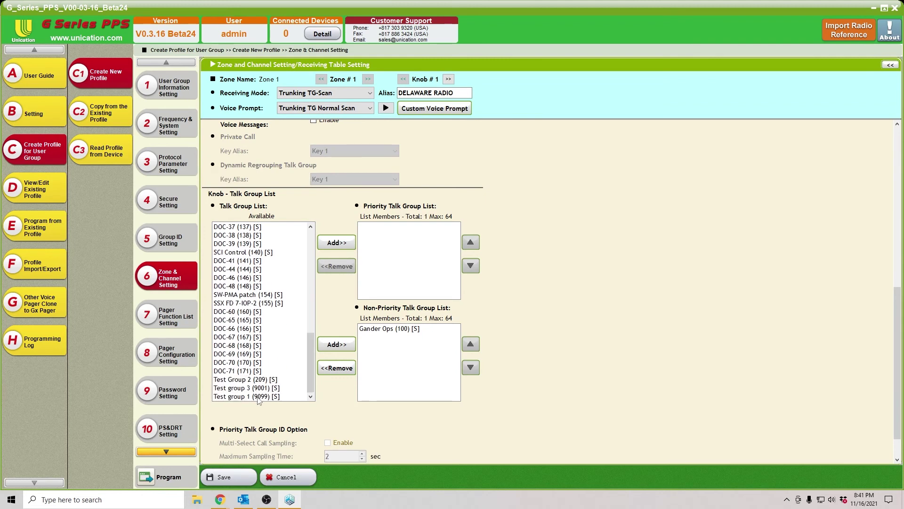
Add DOC-46, DOC-48, SW-PMA patch, SSX FD 7-IOP-2 and DOC-60 as priority talkgroups
{"action": "left_click", "coordinate": [249, 277]}
{"action": "left_click", "coordinate": [337, 242]}
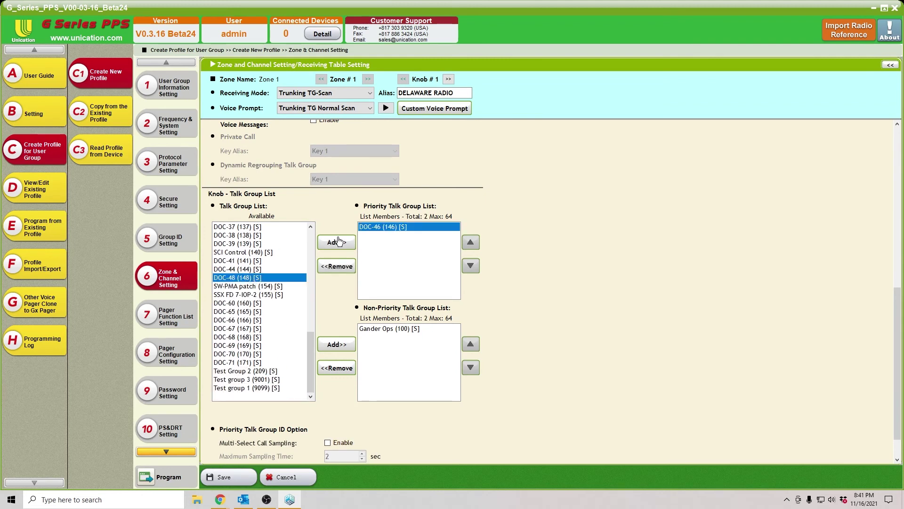
{"action": "left_click", "coordinate": [338, 242]}
{"action": "left_click", "coordinate": [337, 242]}
{"action": "left_click", "coordinate": [338, 242]}
{"action": "left_click", "coordinate": [337, 242]}
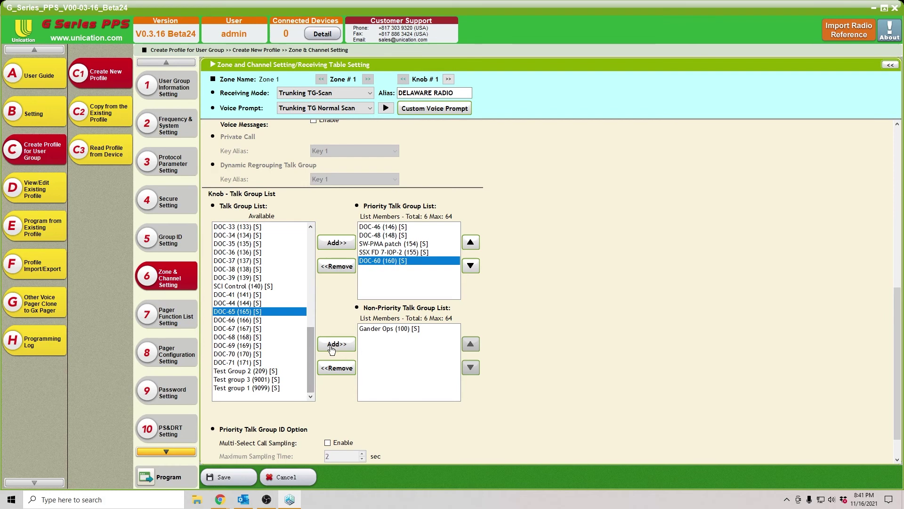
Add DOC-65 through DOC-71 as non-priority talkgroups and save the knob settings
{"action": "left_click", "coordinate": [333, 348]}
{"action": "left_click", "coordinate": [333, 349]}
{"action": "left_click", "coordinate": [333, 350]}
{"action": "left_click", "coordinate": [335, 351]}
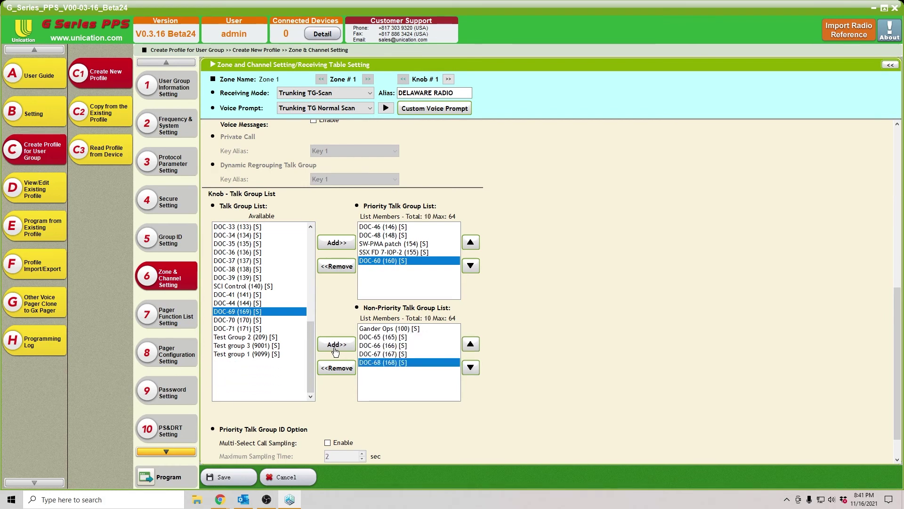
{"action": "left_click", "coordinate": [335, 351]}
{"action": "left_click", "coordinate": [335, 351]}
{"action": "left_click", "coordinate": [335, 351]}
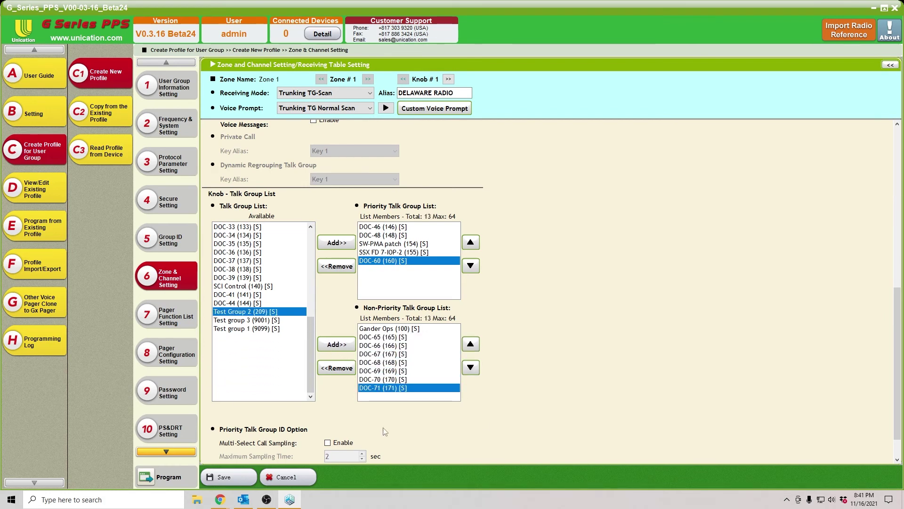
{"action": "scroll", "coordinate": [377, 426], "scroll_direction": "down", "scroll_amount": 1}
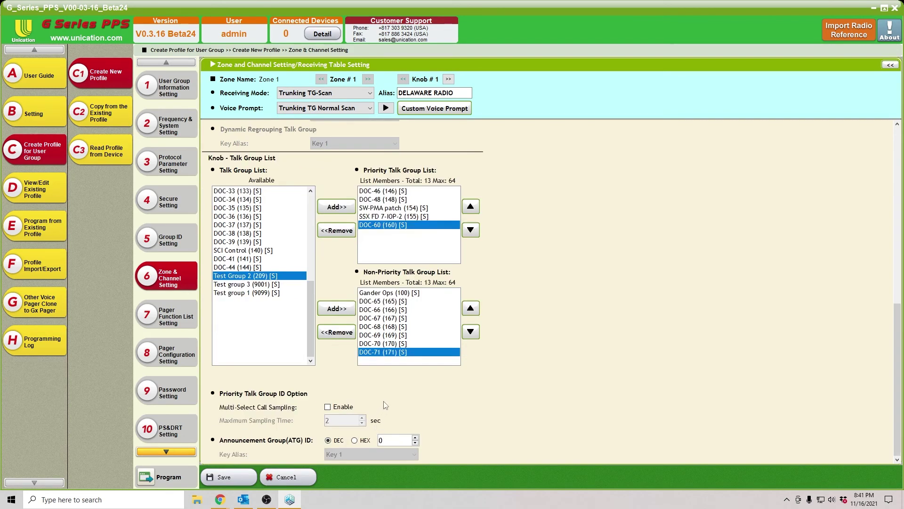
{"action": "scroll", "coordinate": [384, 405], "scroll_direction": "up", "scroll_amount": 2}
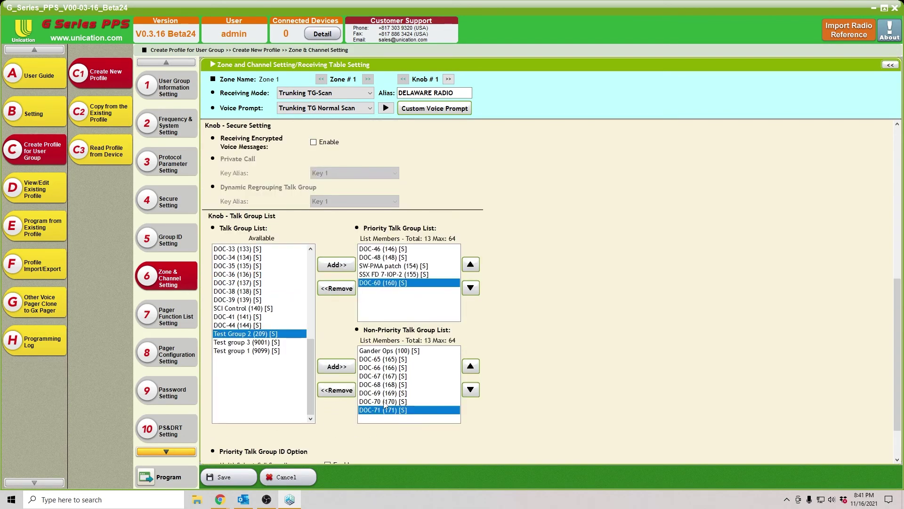
{"action": "left_click", "coordinate": [230, 479]}
Dismiss the Saved Successfully message and go to the Program page
{"action": "left_click", "coordinate": [254, 472]}
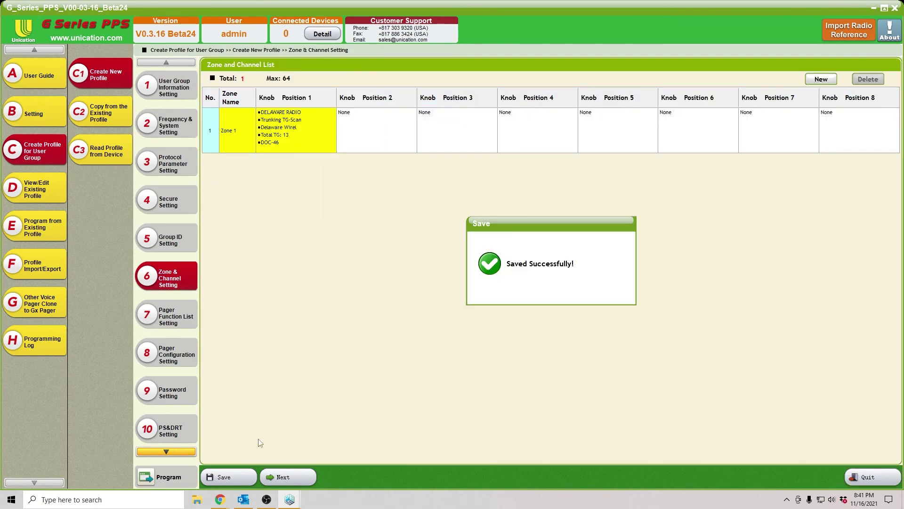
{"action": "left_click", "coordinate": [181, 477]}
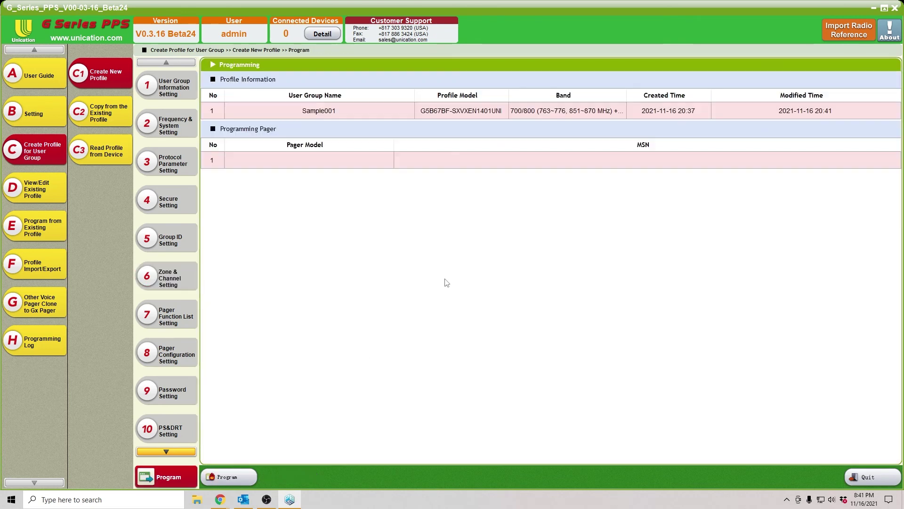